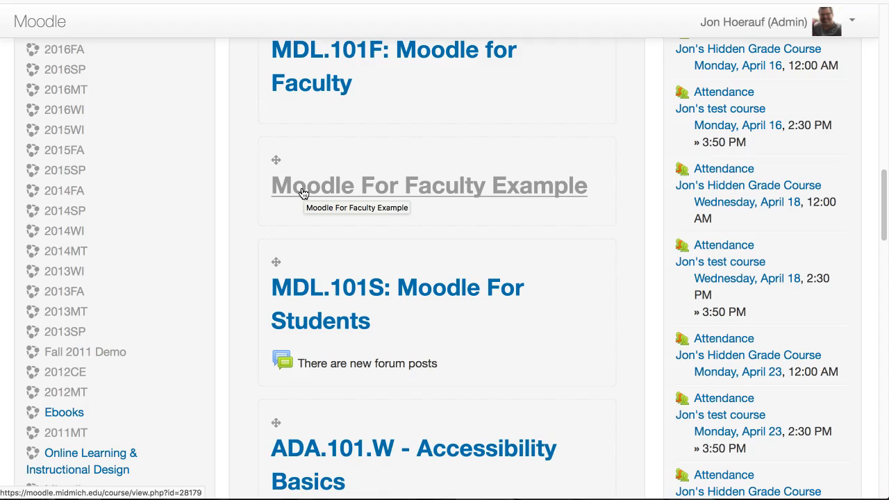
# Turn on course editing and add a new Assignment activity to the August 26 - September 1 section.
pyautogui.click(793, 136)
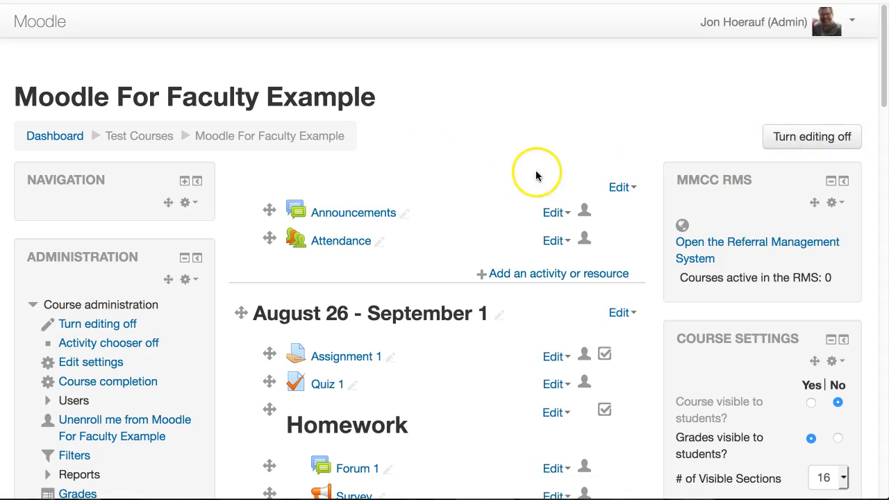
pyautogui.scroll(-10, 481, 168)
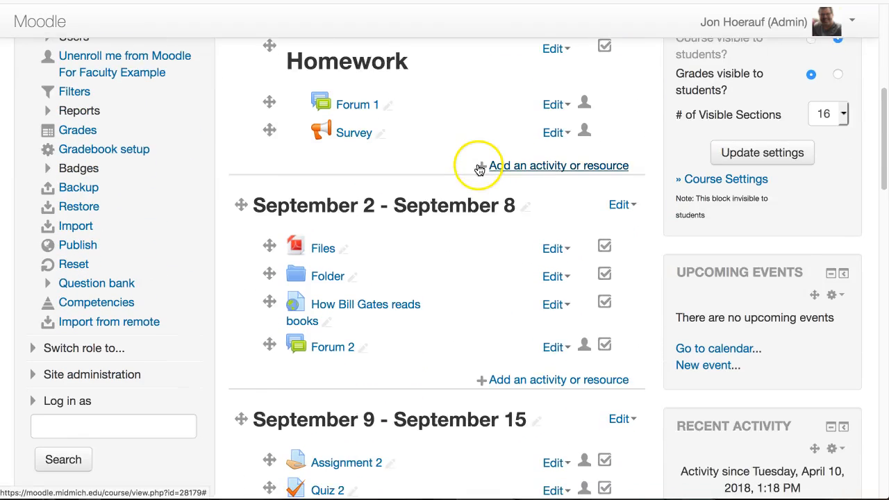
pyautogui.scroll(-1, 480, 168)
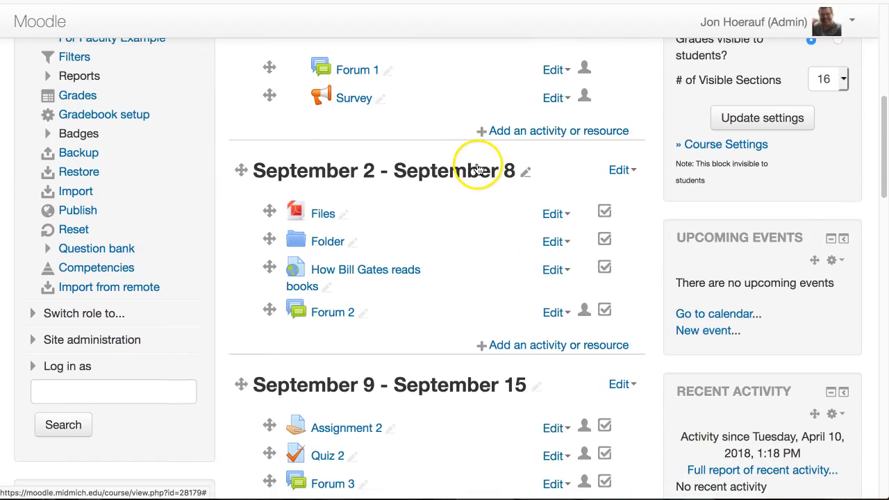
pyautogui.click(555, 132)
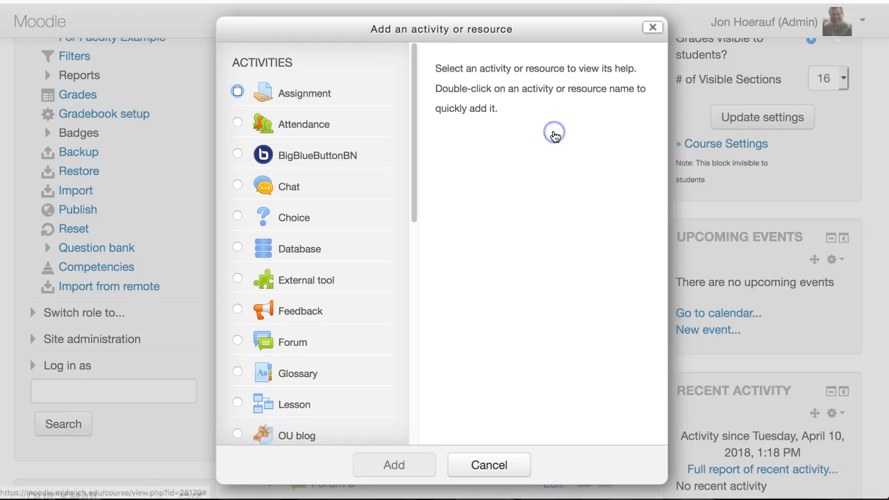
pyautogui.click(238, 93)
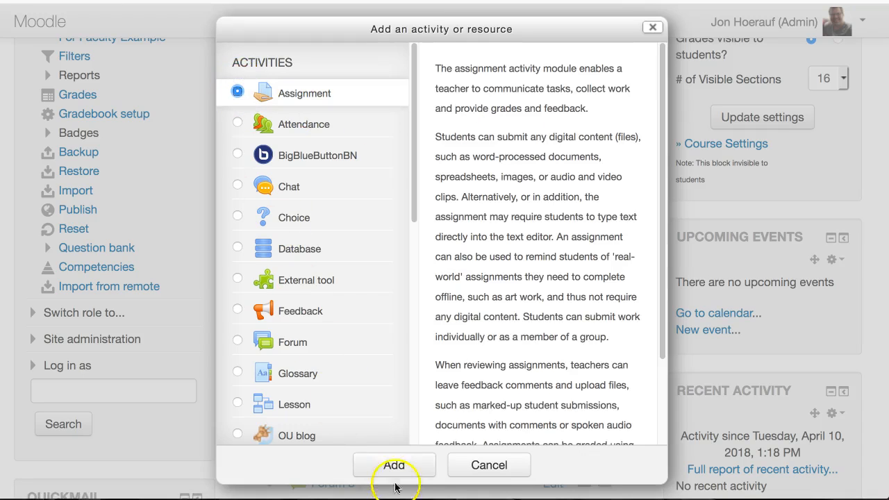
pyautogui.click(395, 465)
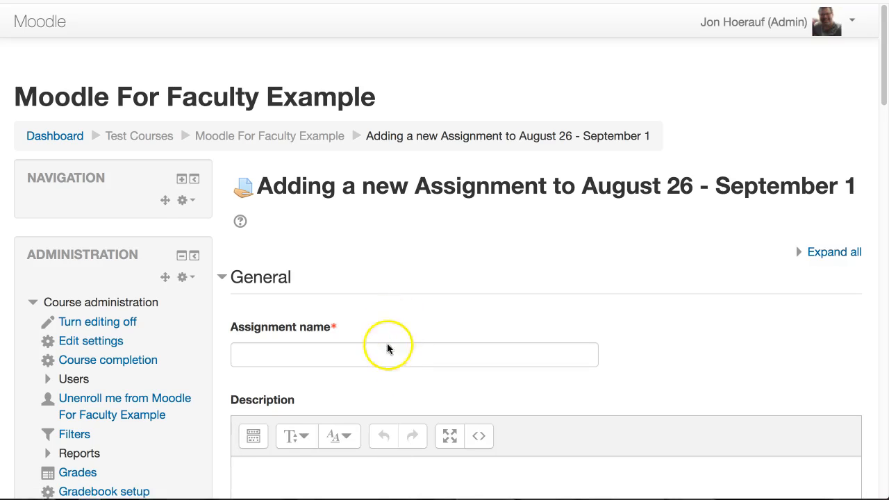
# Name the new assignment "Rubric Assignment".
pyautogui.click(393, 353)
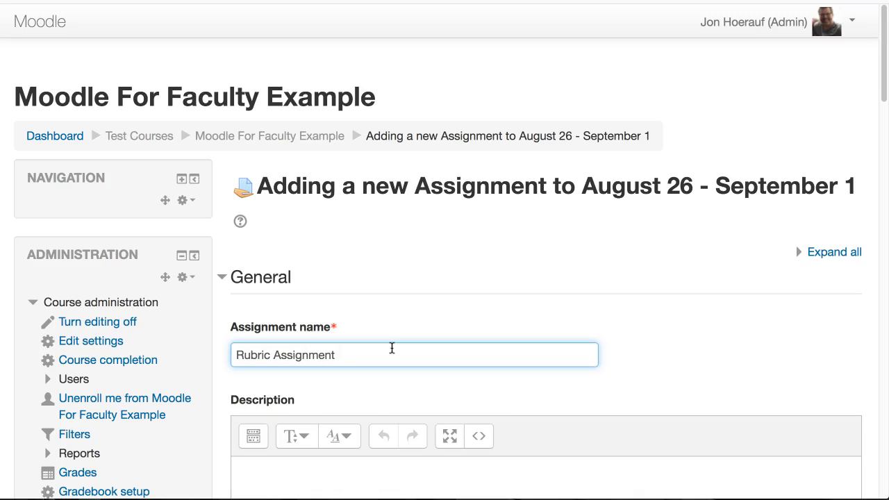
pyautogui.scroll(-5, 392, 348)
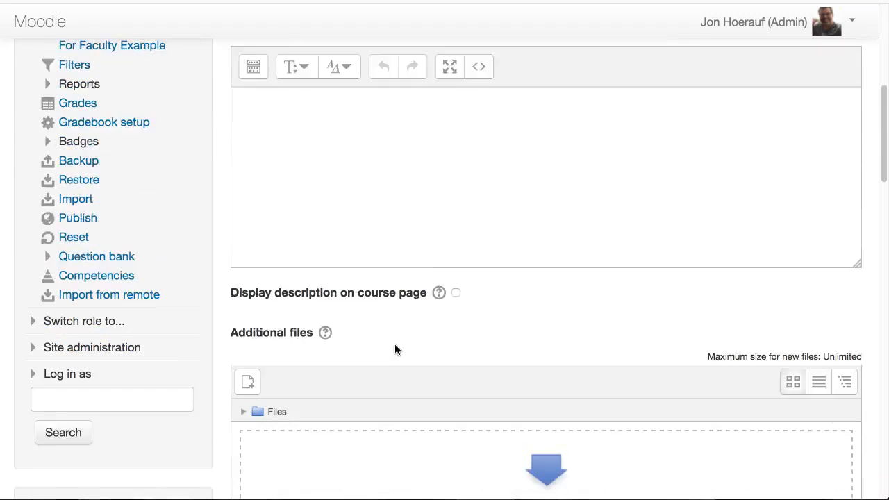
pyautogui.scroll(-7, 394, 343)
pyautogui.click(492, 265)
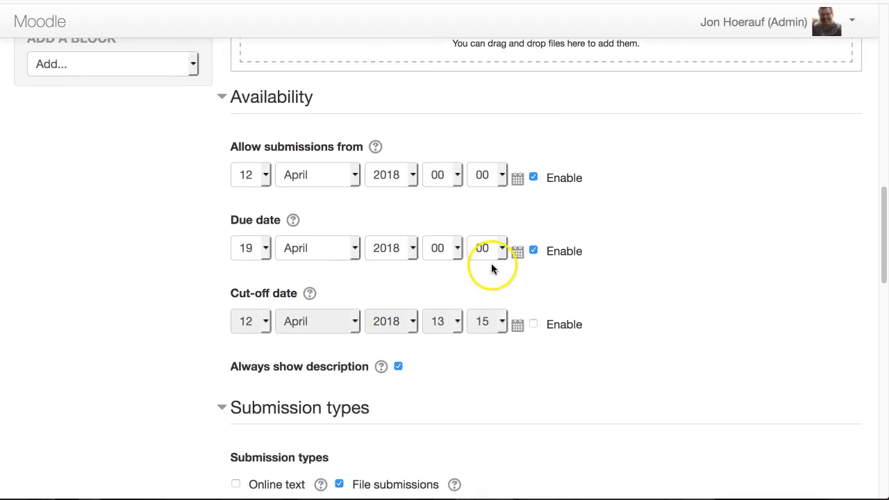
# Set the assignment's grading method to Rubric in the Grade settings, then save and display the assignment.
pyautogui.scroll(-3, 499, 282)
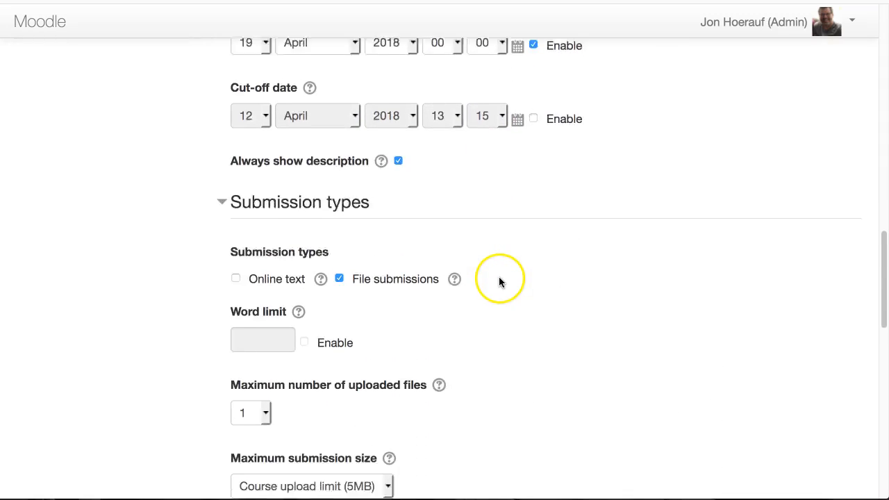
pyautogui.scroll(-7, 499, 281)
pyautogui.click(250, 268)
pyautogui.scroll(-2, 417, 271)
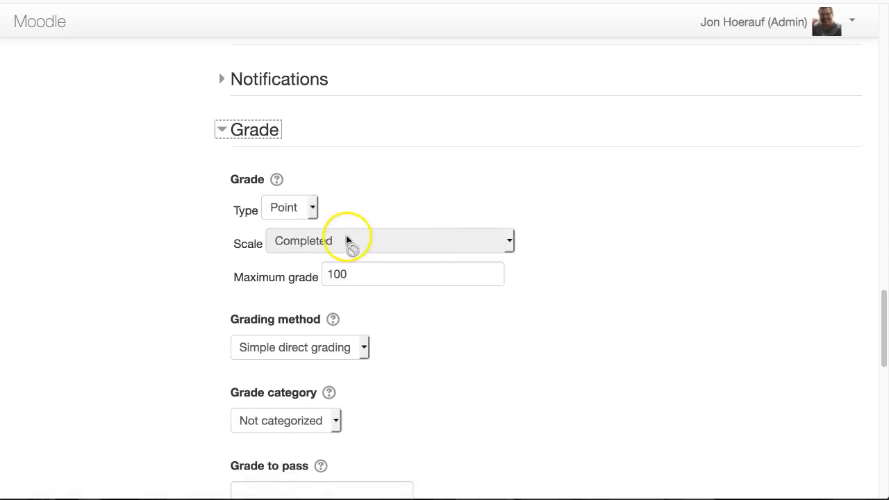
pyautogui.scroll(-1, 347, 240)
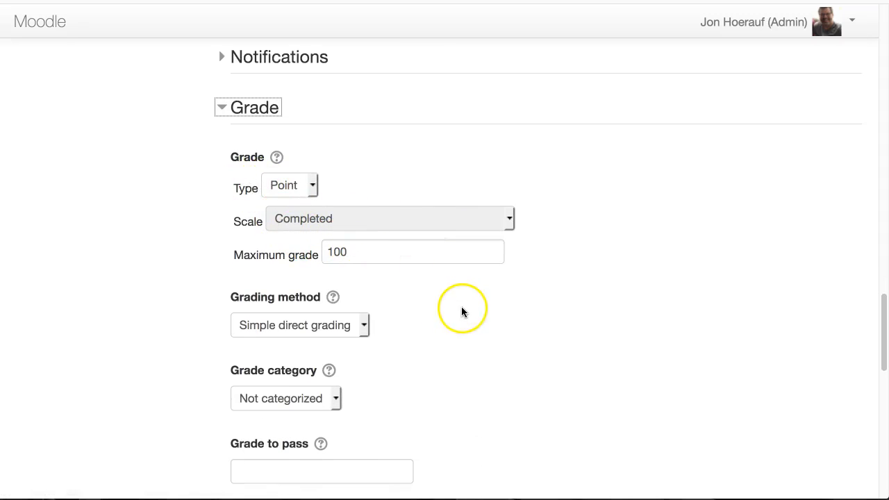
pyautogui.scroll(-2, 459, 306)
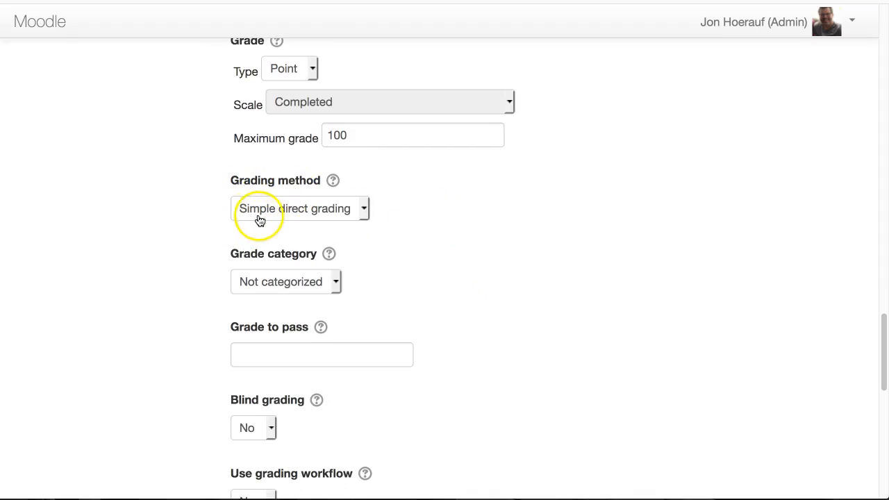
pyautogui.click(367, 217)
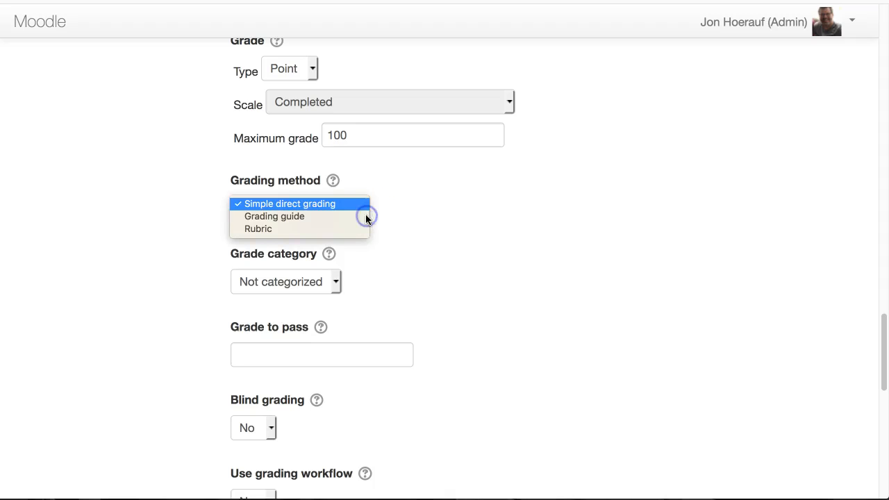
pyautogui.click(253, 230)
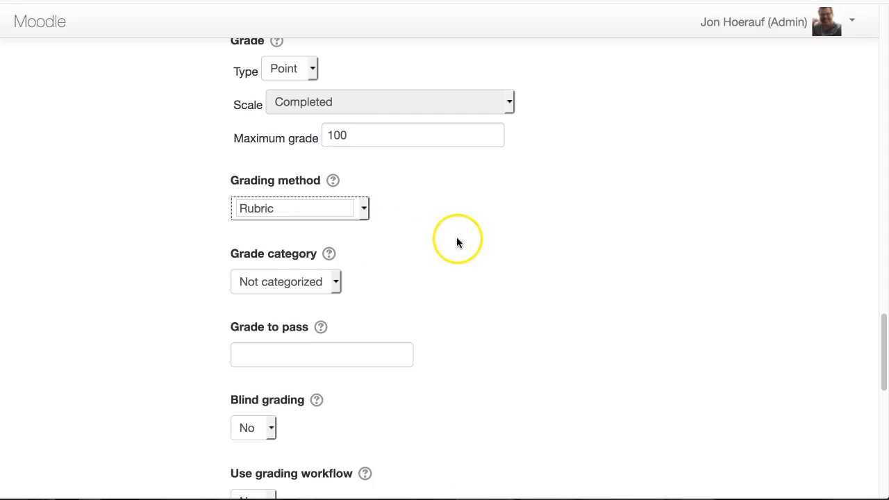
pyautogui.scroll(-10, 457, 237)
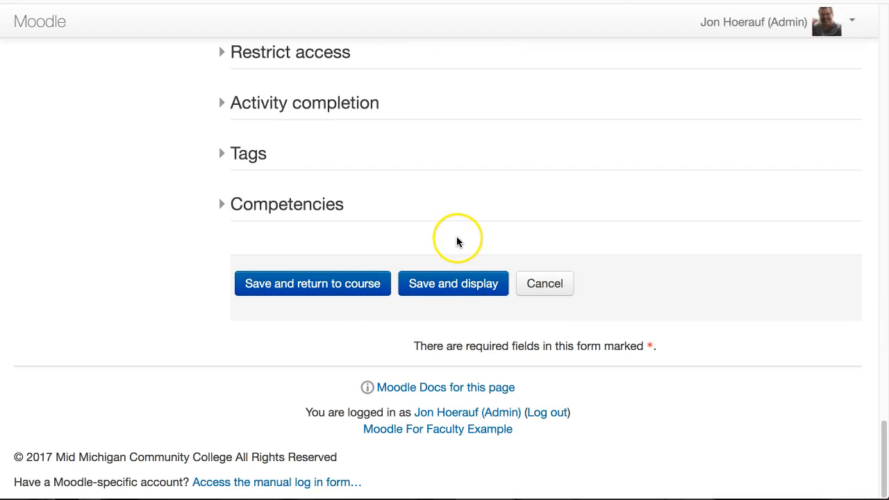
pyautogui.click(432, 286)
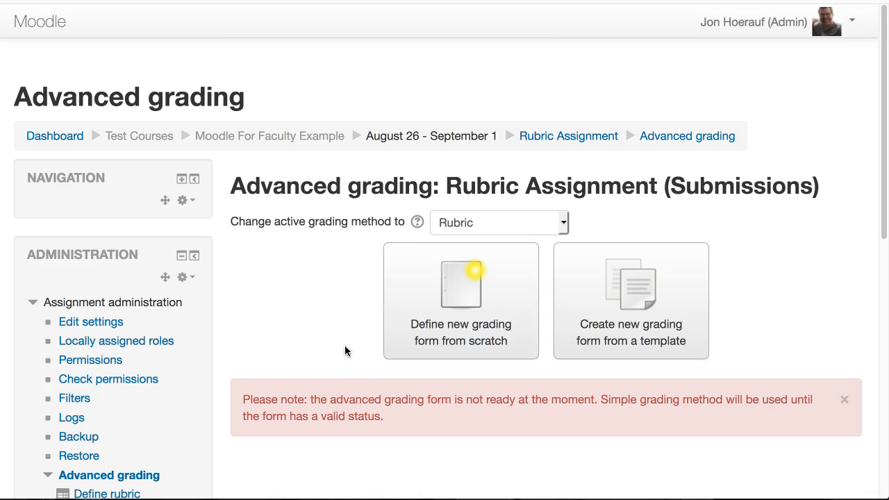
# Return to the Moodle For Faculty Example course page and open Rubric Assignment in the August 26 - September 1 section.
pyautogui.click(259, 139)
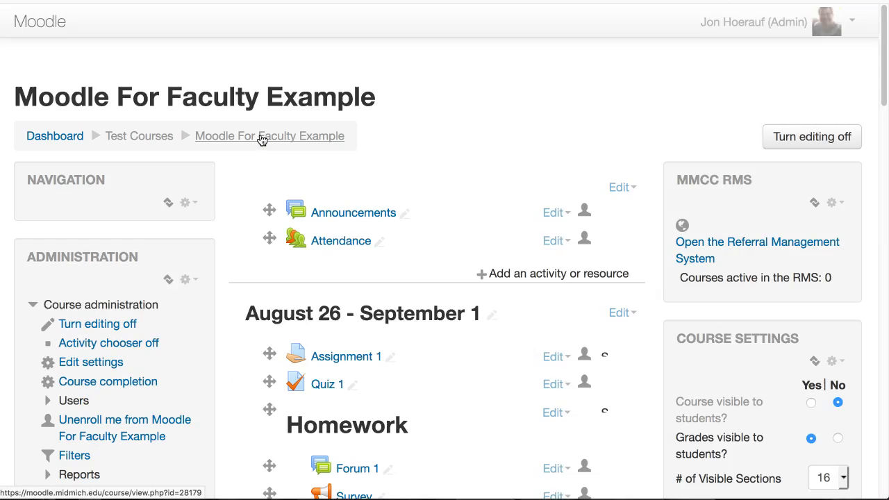
pyautogui.scroll(-3, 276, 177)
pyautogui.scroll(-2, 275, 177)
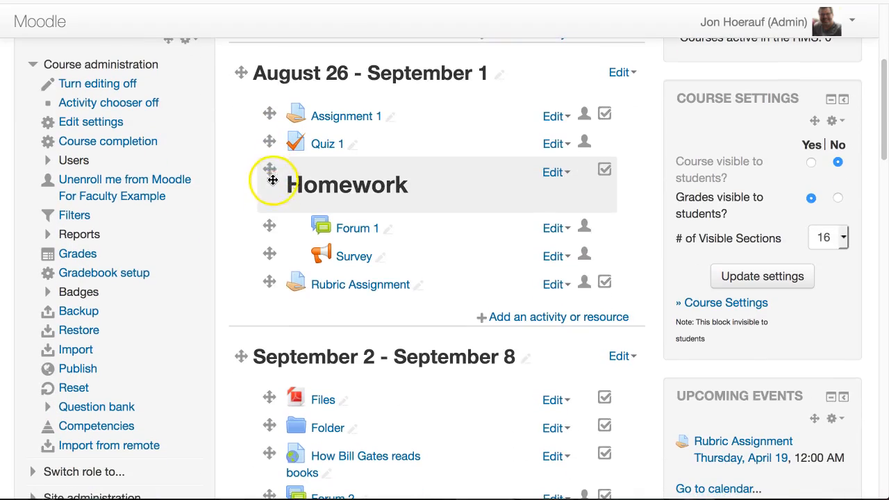
pyautogui.click(353, 291)
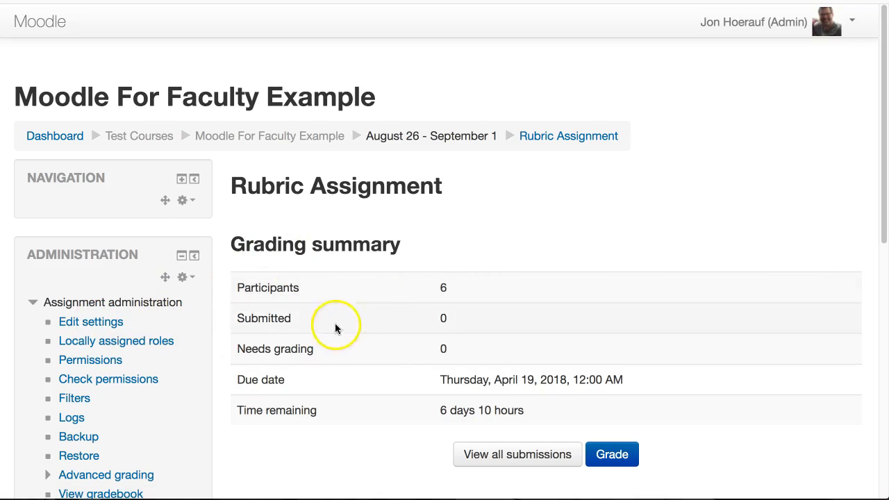
# Open the assignment's settings and go from there to its Advanced grading page.
pyautogui.click(87, 325)
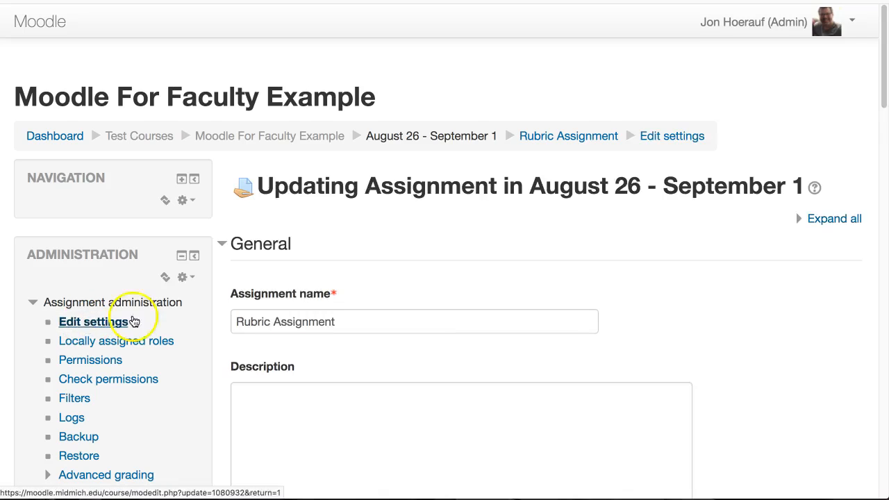
pyautogui.scroll(-5, 297, 308)
pyautogui.scroll(-1, 299, 306)
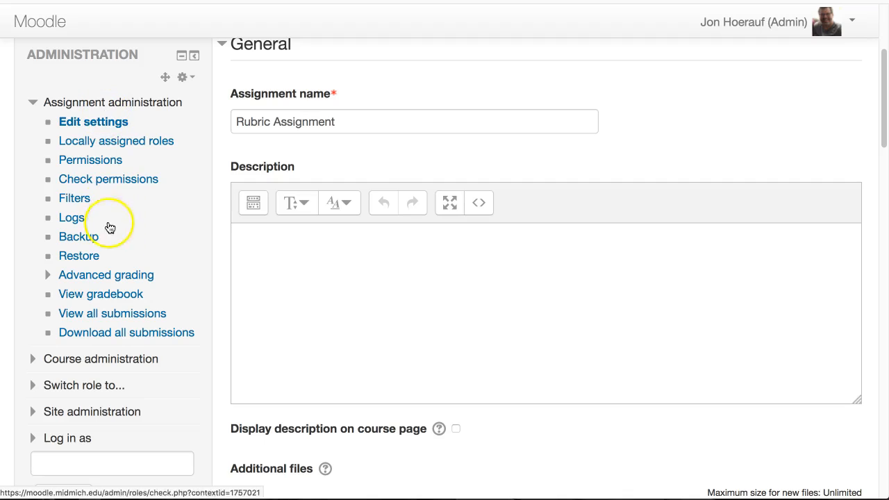
pyautogui.click(105, 278)
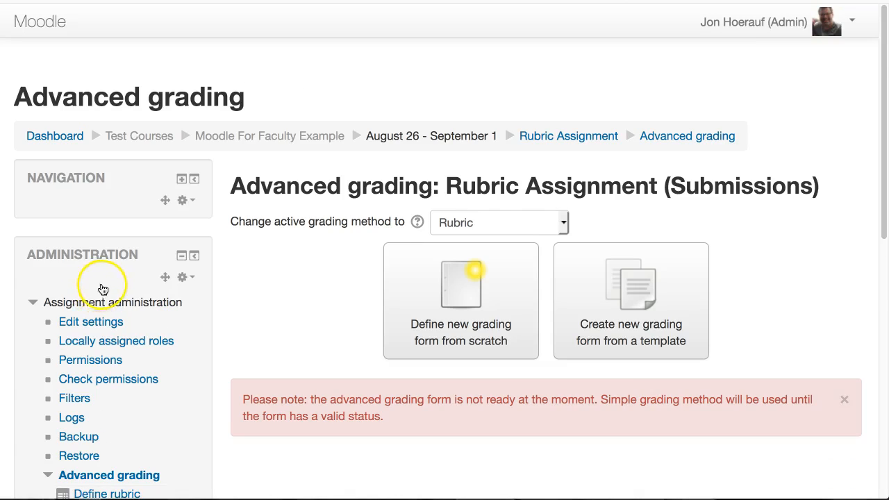
# Define a new grading form from scratch for the assignment and name it "Rubric 1".
pyautogui.scroll(-3, 98, 284)
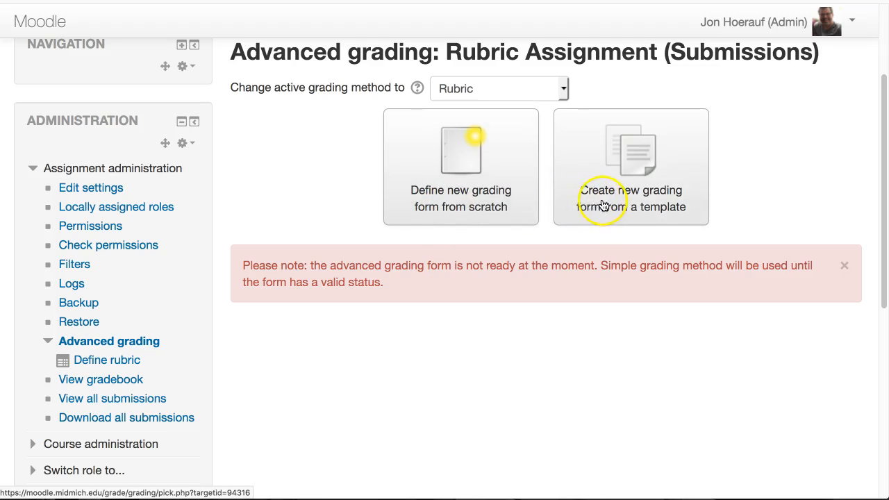
pyautogui.click(469, 173)
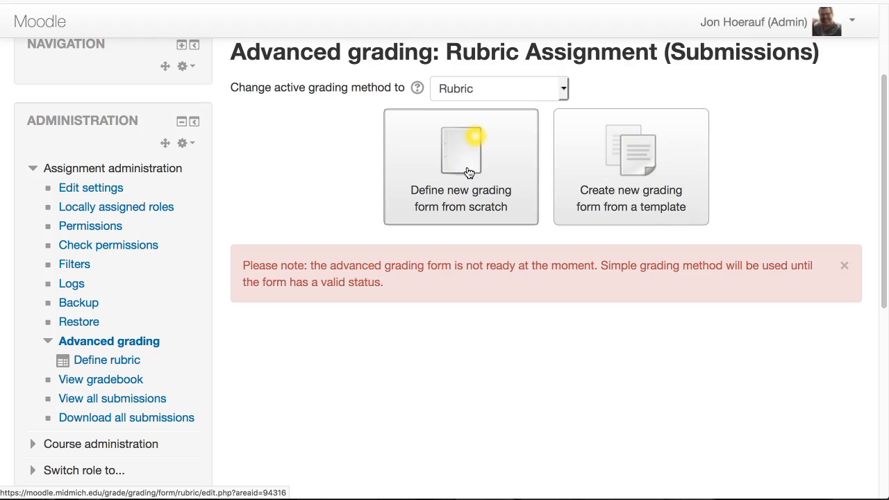
pyautogui.click(419, 202)
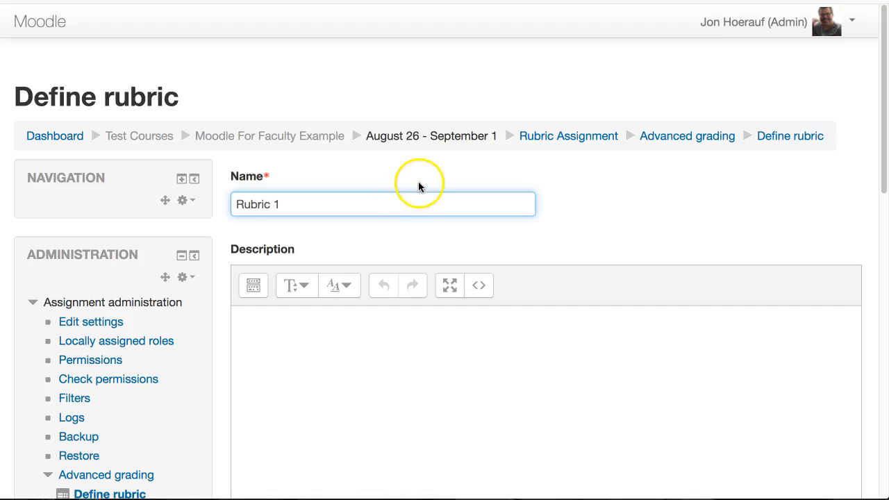
# Set the rubric's first criterion to "Turned in on time".
pyautogui.scroll(-5, 419, 183)
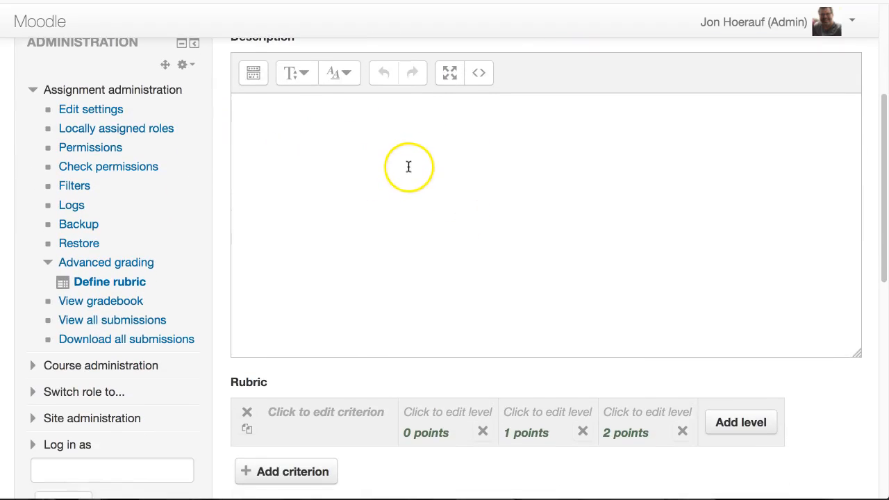
pyautogui.scroll(-5, 408, 166)
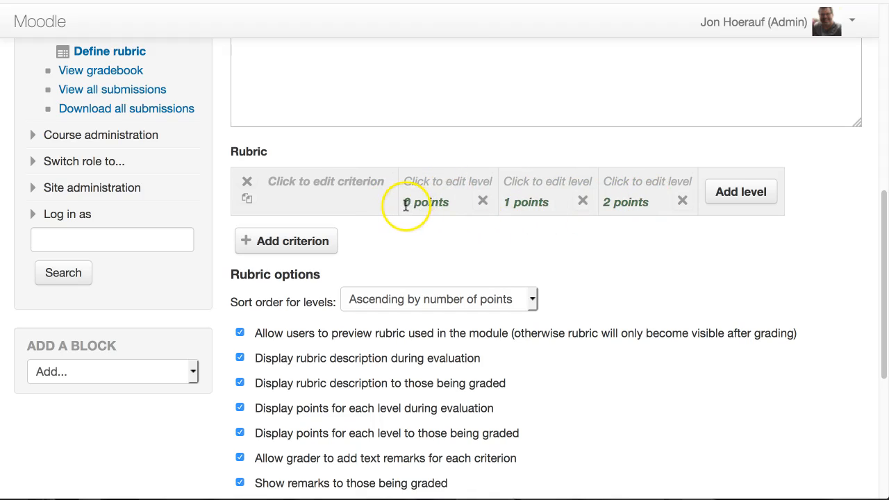
pyautogui.click(347, 185)
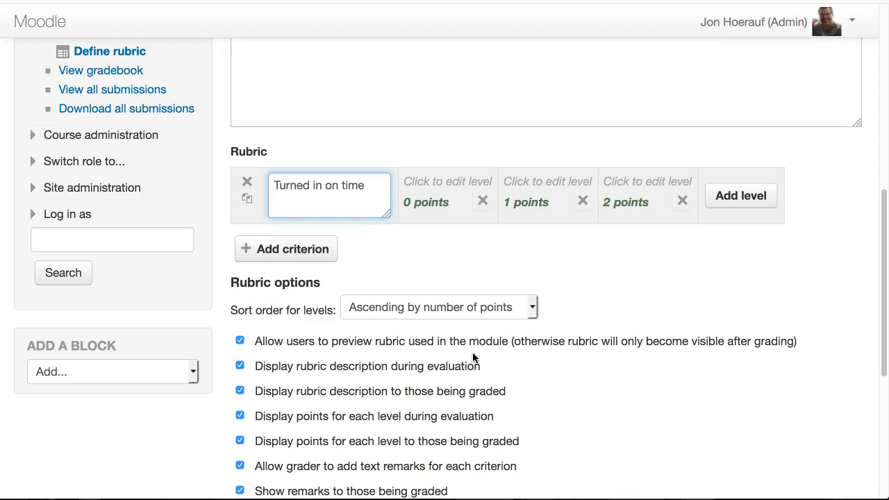
# Describe the 0-point level of the "Turned in on time" criterion as "Didn't turn in".
pyautogui.click(448, 184)
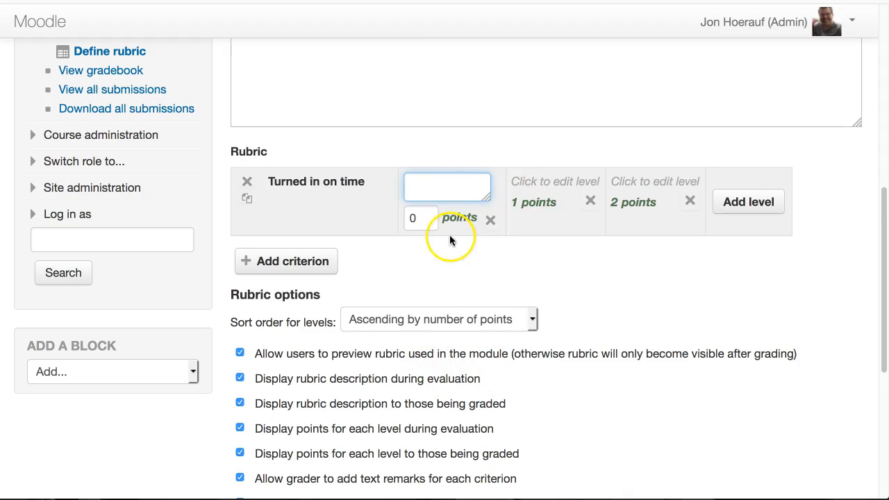
pyautogui.write("Didn't turn in")
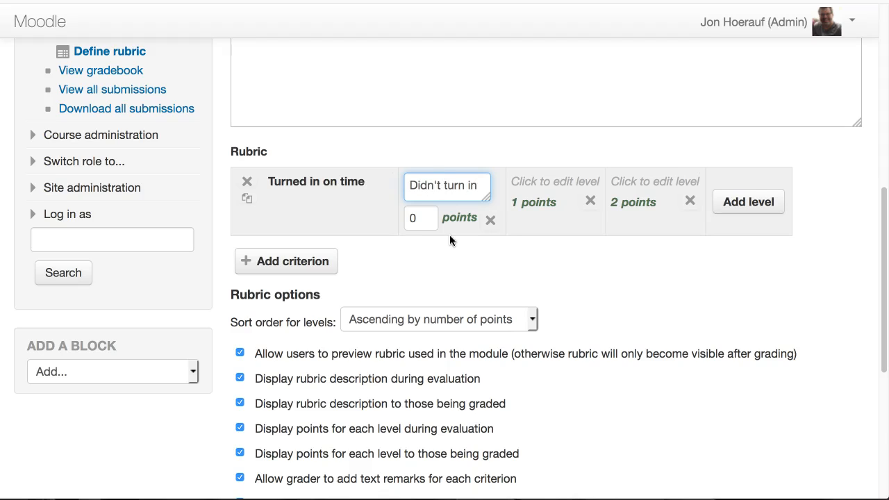
# Describe the criterion's 1-point level as "Late" and its 2-point level as "On time".
pyautogui.click(556, 181)
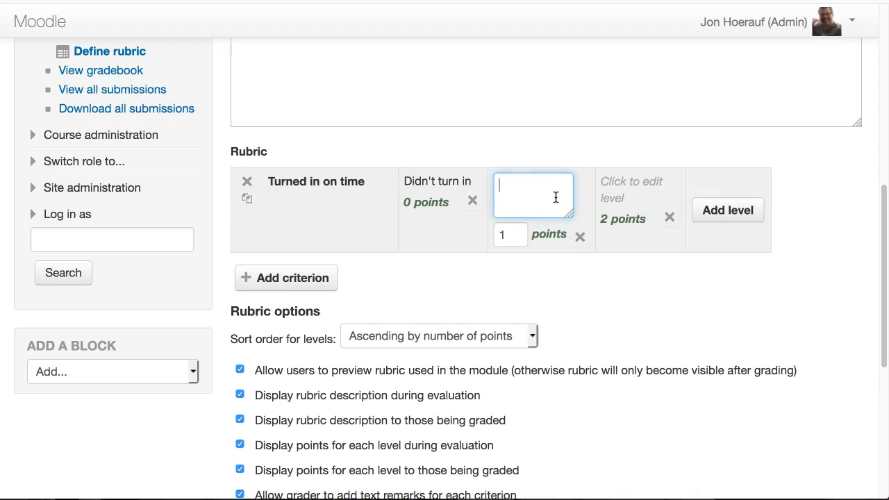
pyautogui.click(614, 177)
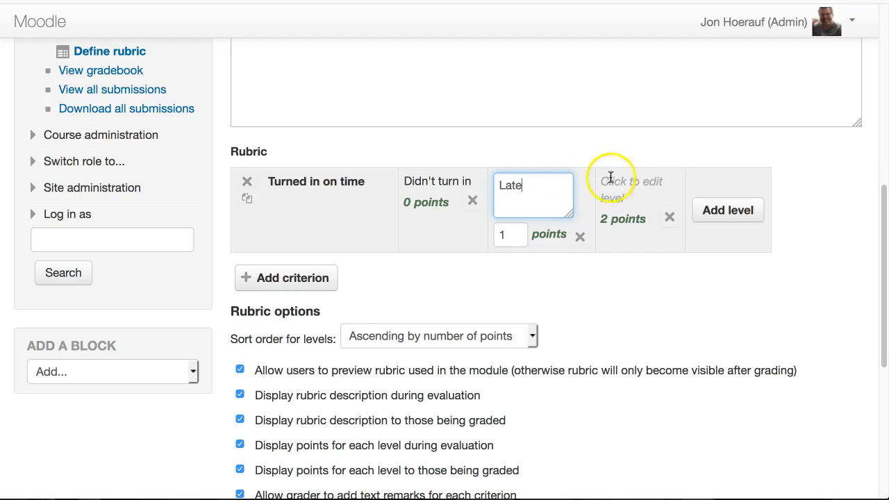
pyautogui.write('On time')
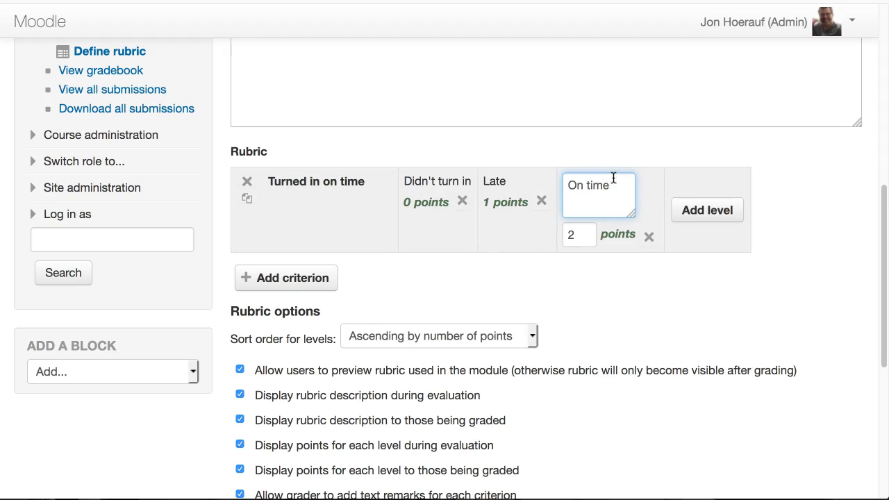
pyautogui.click(637, 175)
pyautogui.click(689, 175)
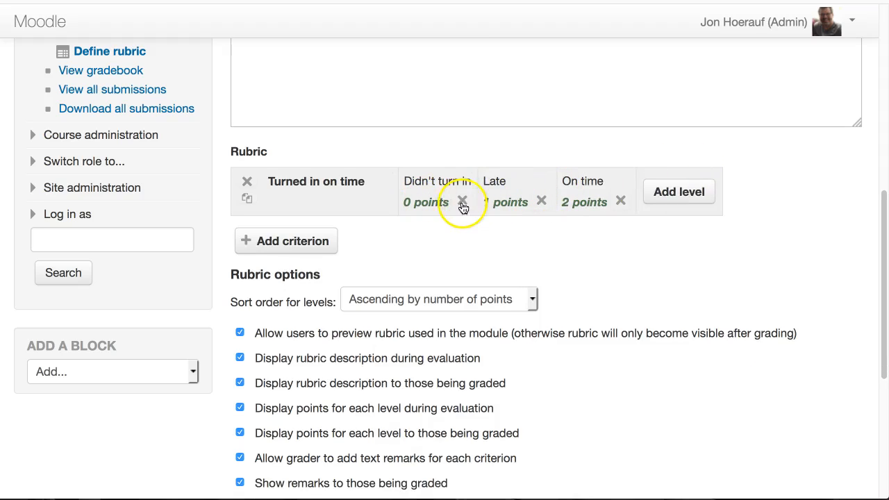
# Set the "Late" level of the "Turned in on time" criterion to 5 points and its "On time" level to 10 points.
pyautogui.click(499, 202)
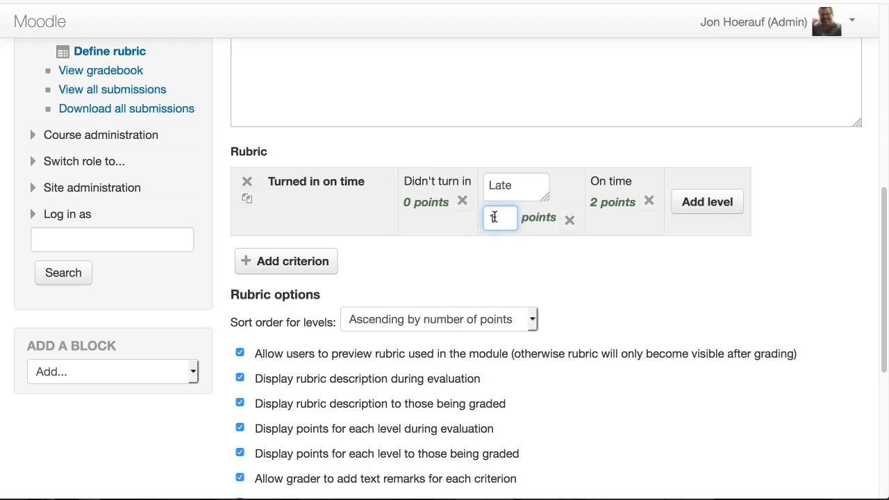
pyautogui.moveTo(490, 217); pyautogui.dragTo(483, 213)
pyautogui.write('5')
pyautogui.click(596, 206)
pyautogui.click(603, 205)
pyautogui.moveTo(577, 218); pyautogui.dragTo(556, 218)
pyautogui.write('10')
pyautogui.click(634, 251)
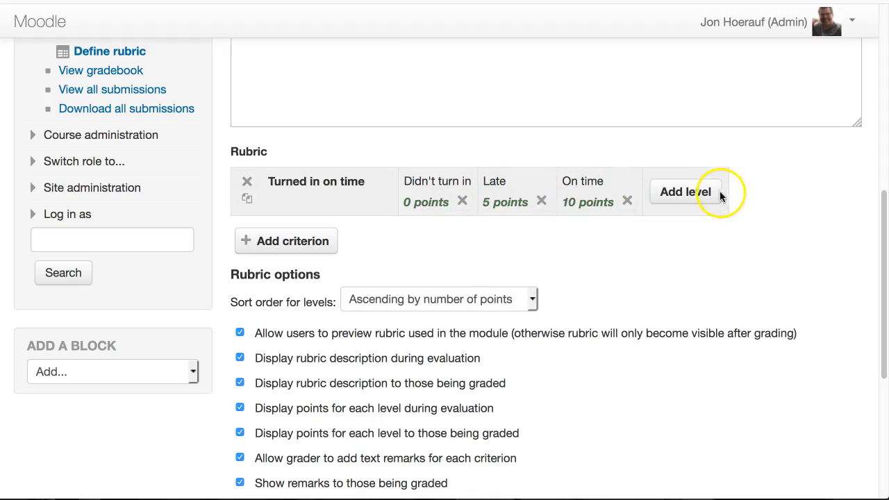
# Add a fourth level to the "Turned in on time" criterion and delete it again.
pyautogui.click(697, 192)
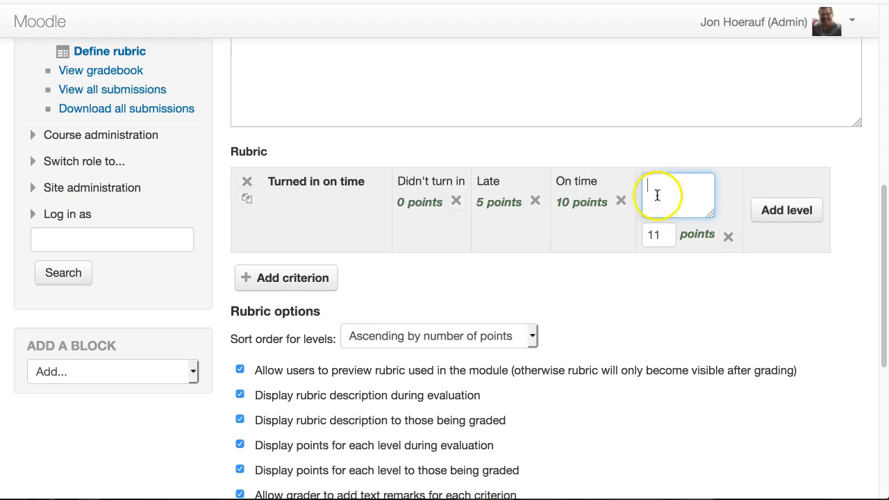
pyautogui.click(730, 238)
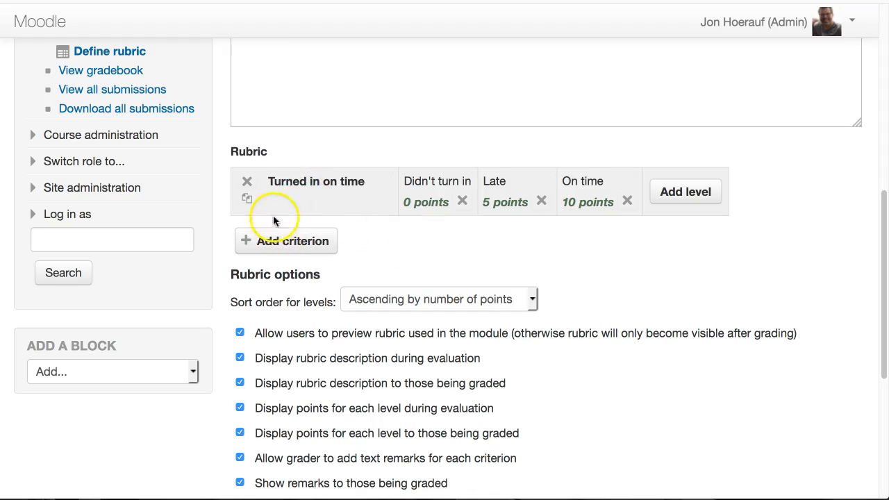
# Add a second criterion to the rubric and describe it as "Used proper English".
pyautogui.click(284, 243)
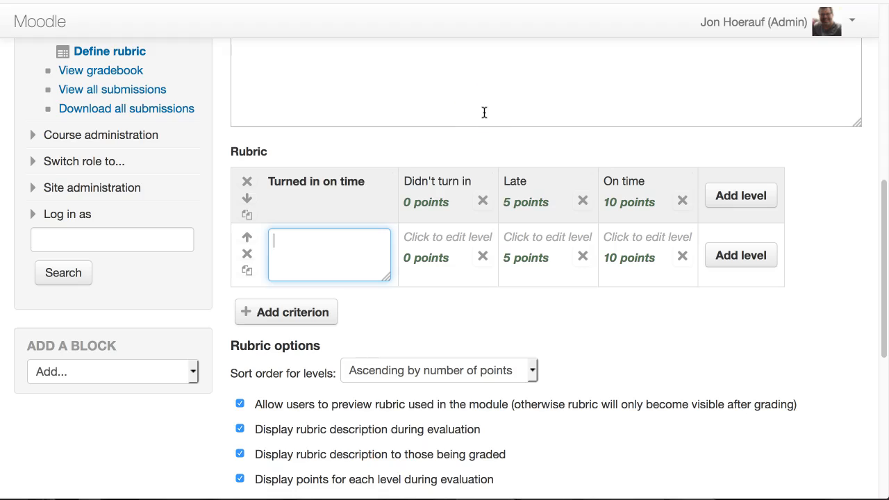
pyautogui.write('Used proper English')
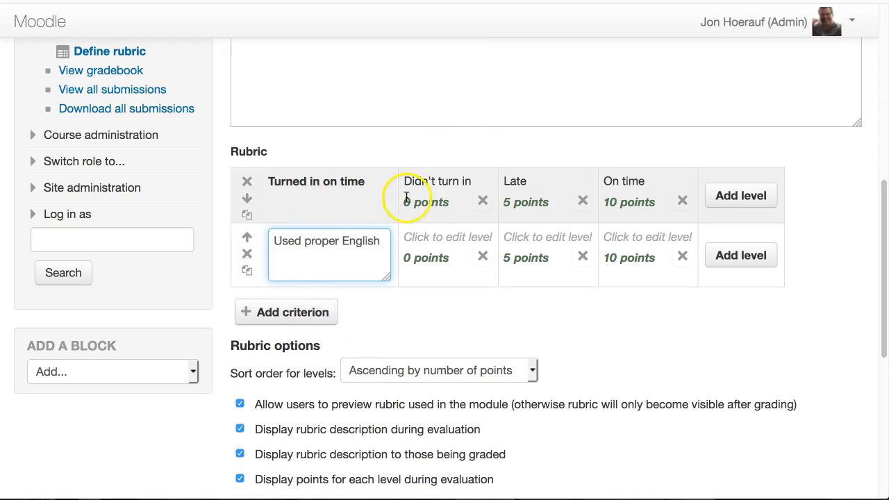
# Describe the "Used proper English" levels as "Didn't turn in" for 0 points, "asdf" for 5 points and "sdfa" for 10 points.
pyautogui.click(459, 237)
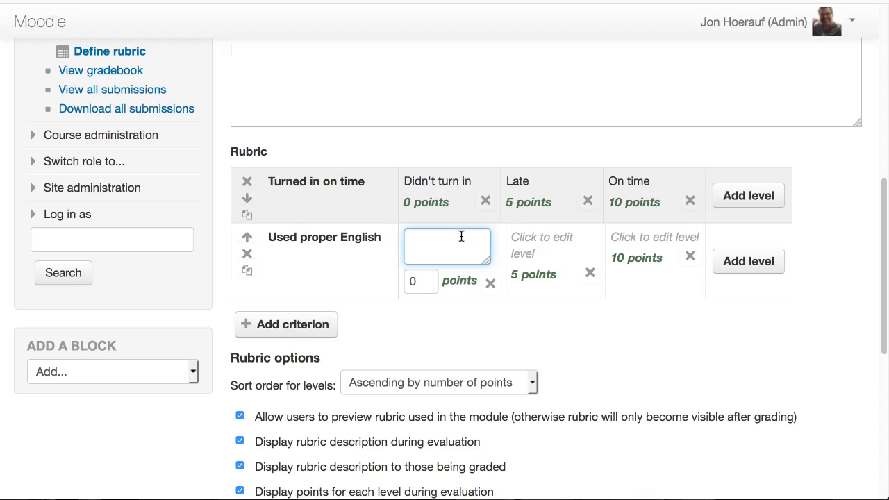
pyautogui.write("Didn't turn in")
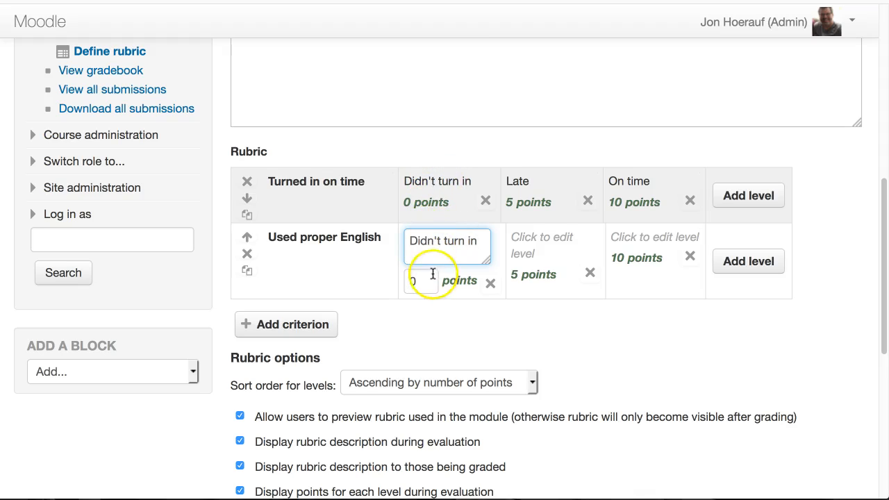
pyautogui.click(533, 236)
pyautogui.write('asdf')
pyautogui.click(596, 238)
pyautogui.write('sdfa')
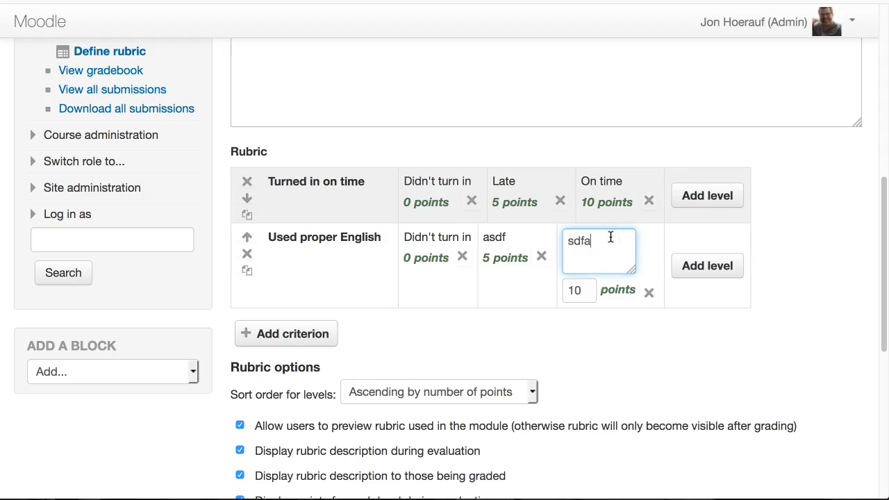
pyautogui.click(710, 320)
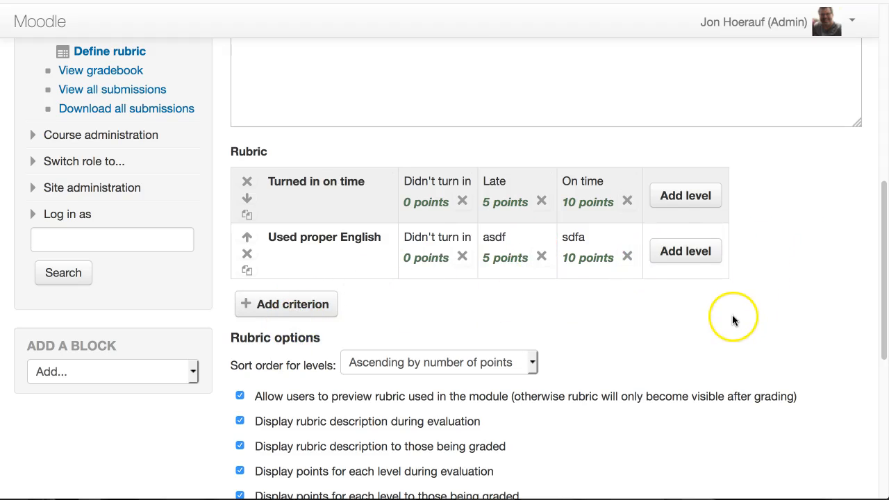
# Save the finished rubric and make it ready for use.
pyautogui.scroll(-5, 645, 303)
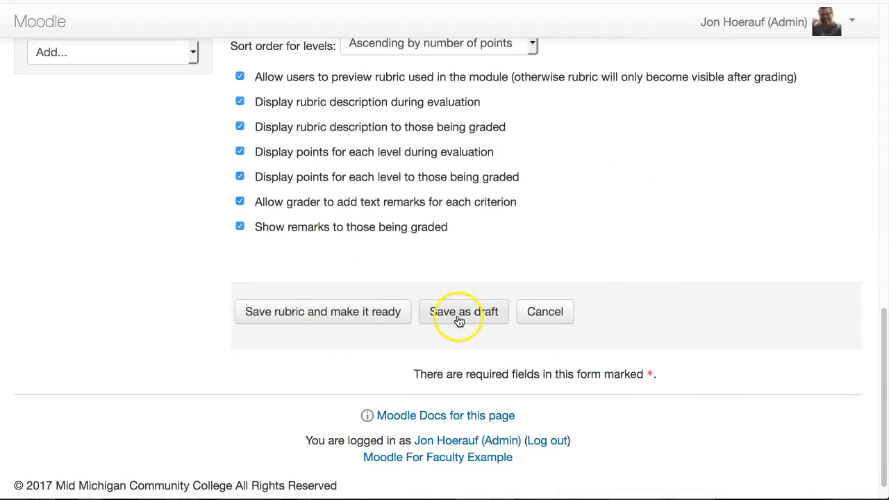
pyautogui.click(348, 317)
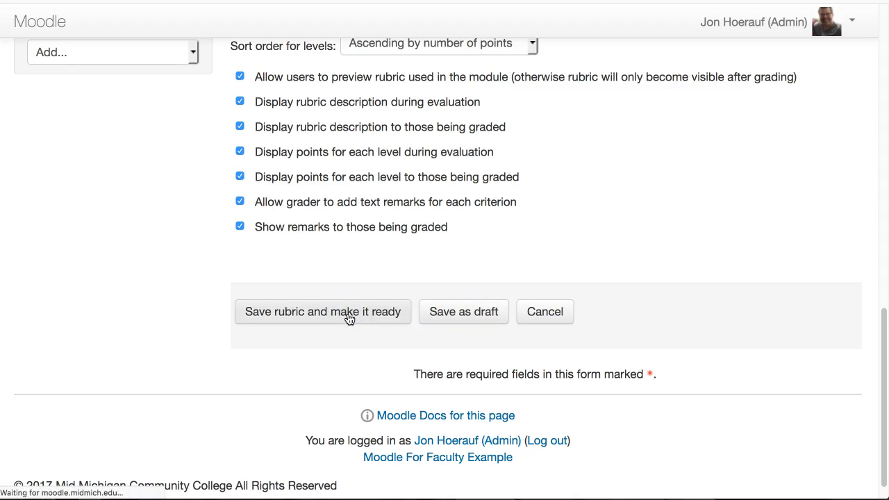